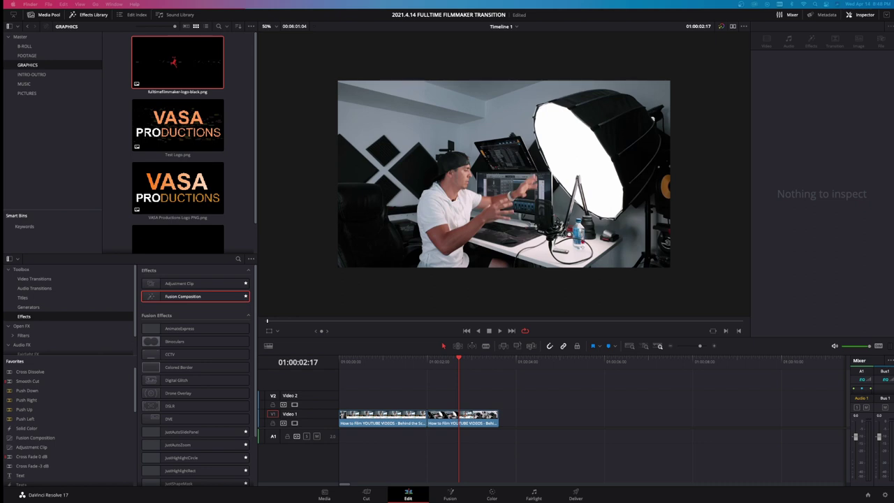
Step: Add a Fusion Composition on Video 2 and shorten it to about two seconds, spanning the cut between the two clips
{"action": "left_click_drag", "start_coordinate": [463, 361], "coordinate": [407, 365]}
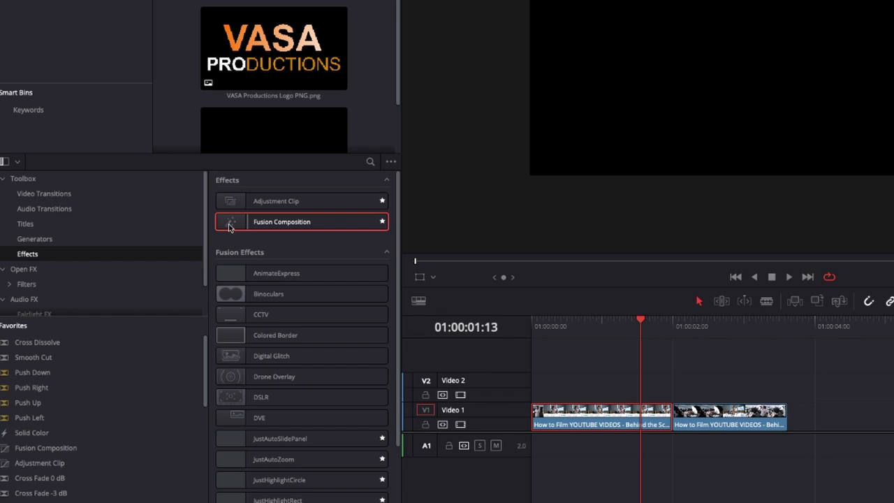
{"action": "left_click_drag", "start_coordinate": [299, 223], "coordinate": [641, 371]}
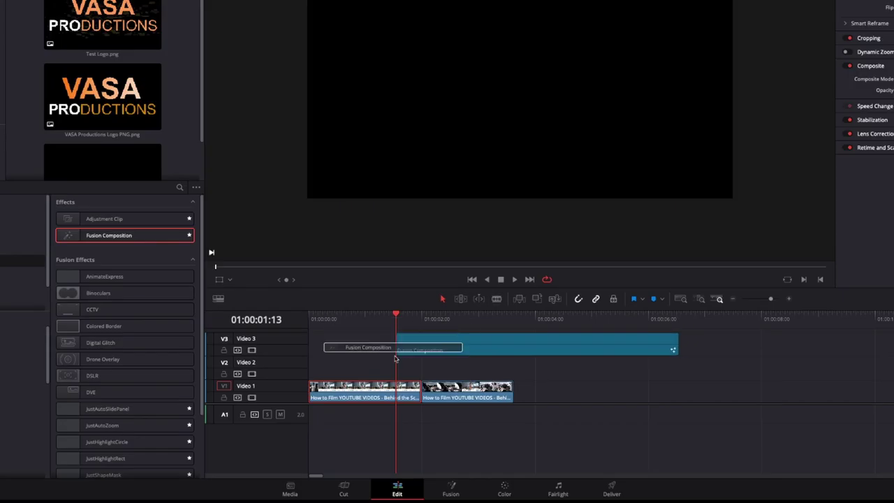
{"action": "left_click_drag", "start_coordinate": [396, 355], "coordinate": [349, 370]}
{"action": "left_click_drag", "start_coordinate": [630, 369], "coordinate": [451, 368]}
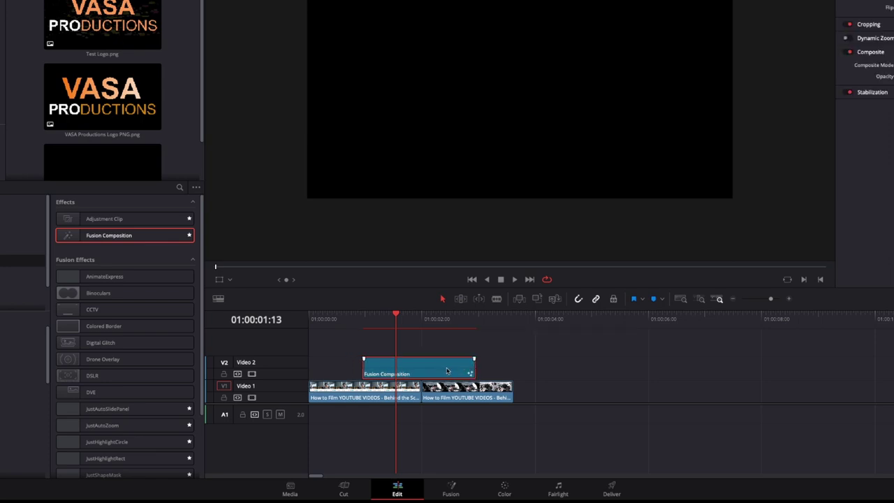
{"action": "left_click_drag", "start_coordinate": [447, 370], "coordinate": [452, 370]}
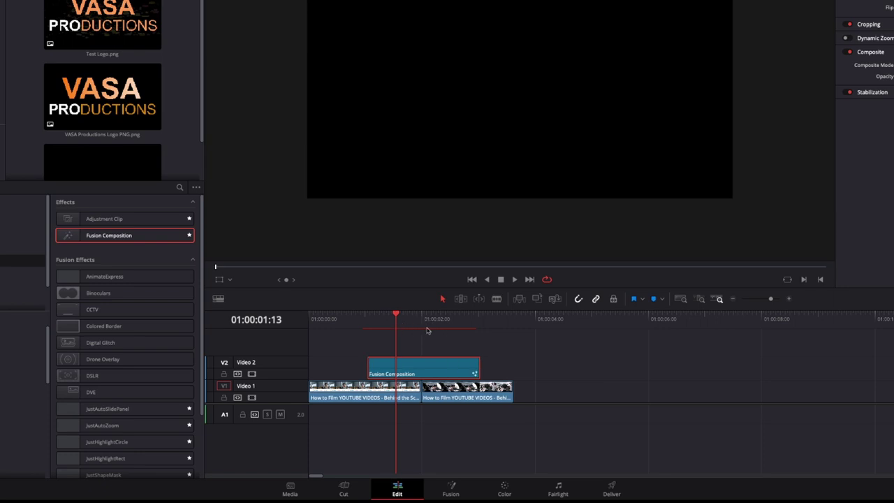
{"action": "left_click_drag", "start_coordinate": [402, 320], "coordinate": [433, 320]}
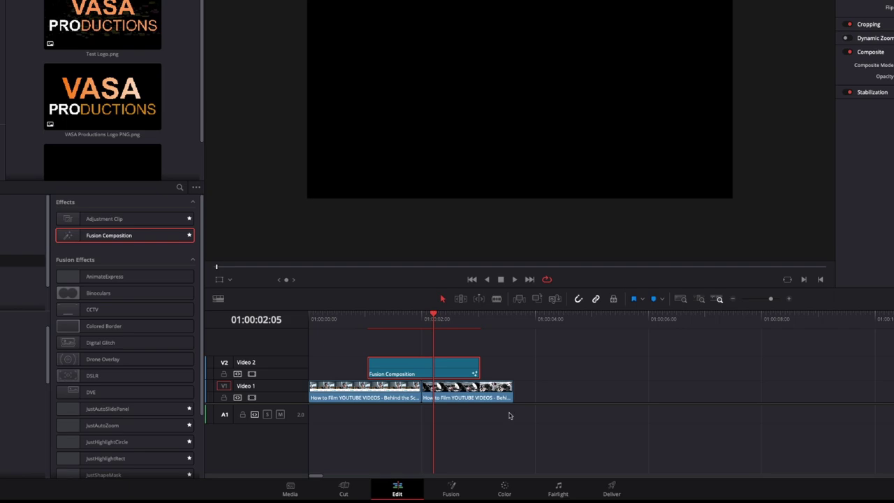
Step: Open the composition in Fusion and connect a Background node to MediaOut1, with its alpha set to 0
{"action": "left_click", "coordinate": [450, 486]}
{"action": "left_click_drag", "start_coordinate": [196, 399], "coordinate": [602, 476]}
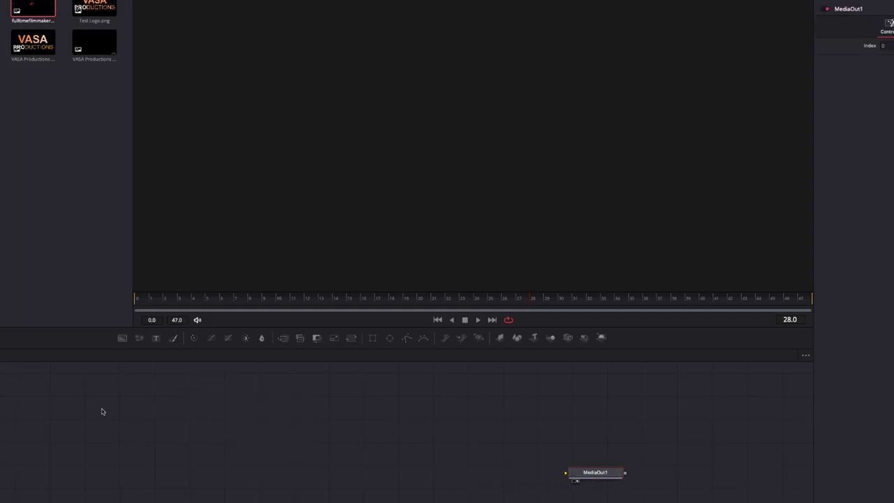
{"action": "left_click_drag", "start_coordinate": [122, 340], "coordinate": [567, 473]}
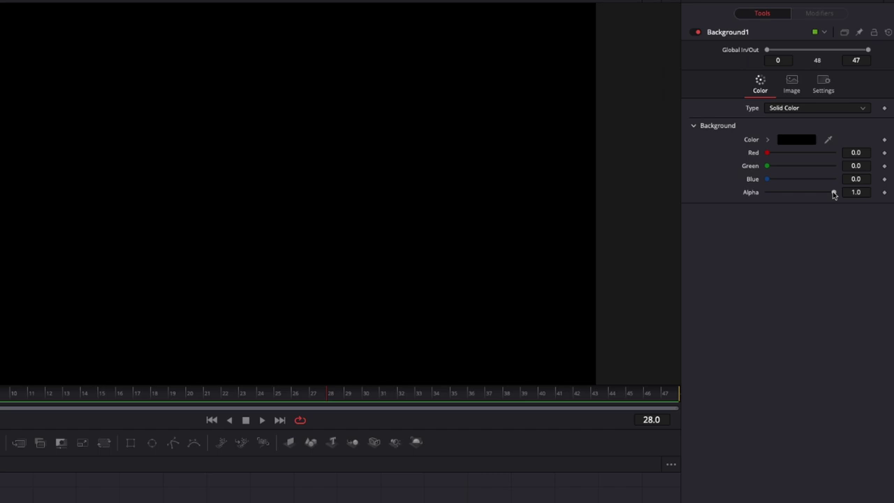
{"action": "left_click_drag", "start_coordinate": [833, 192], "coordinate": [739, 197]}
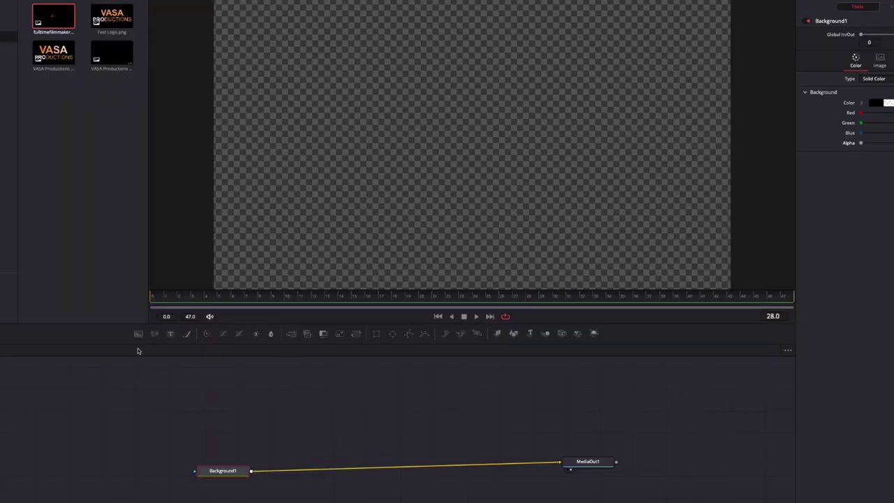
Step: Merge a second Background node over the first and set its colour to white
{"action": "left_click_drag", "start_coordinate": [137, 334], "coordinate": [251, 473]}
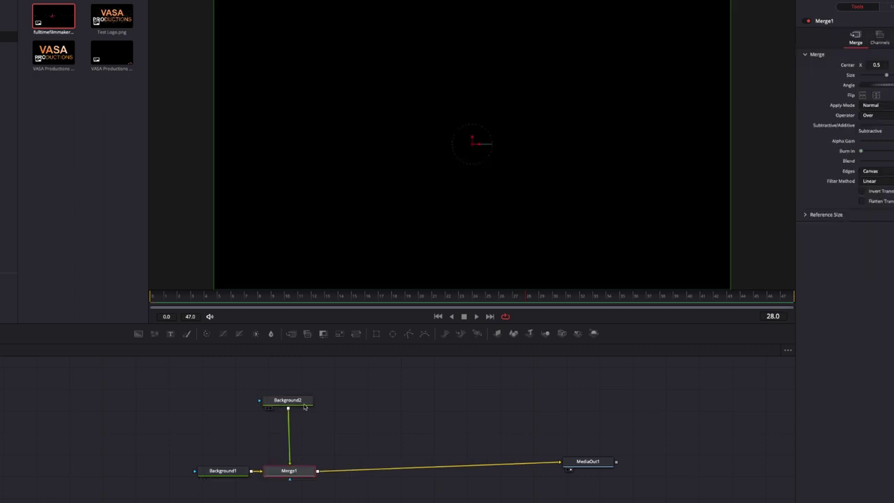
{"action": "left_click", "coordinate": [300, 404]}
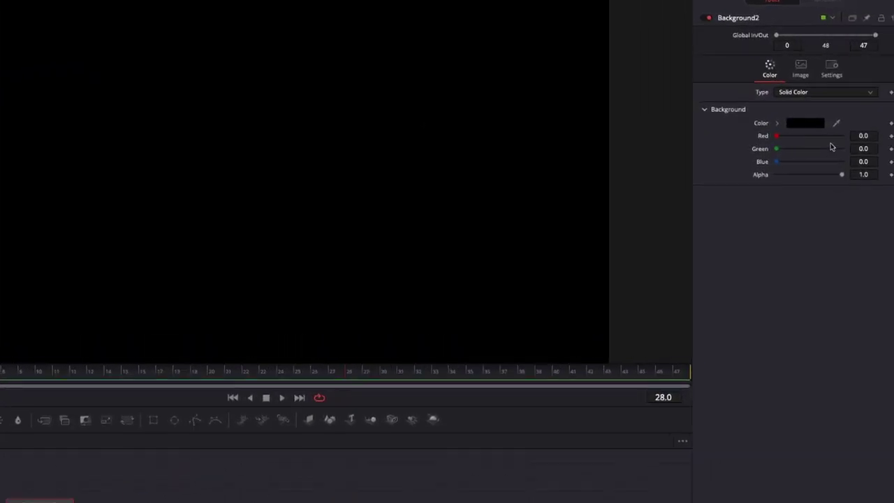
{"action": "left_click", "coordinate": [797, 128]}
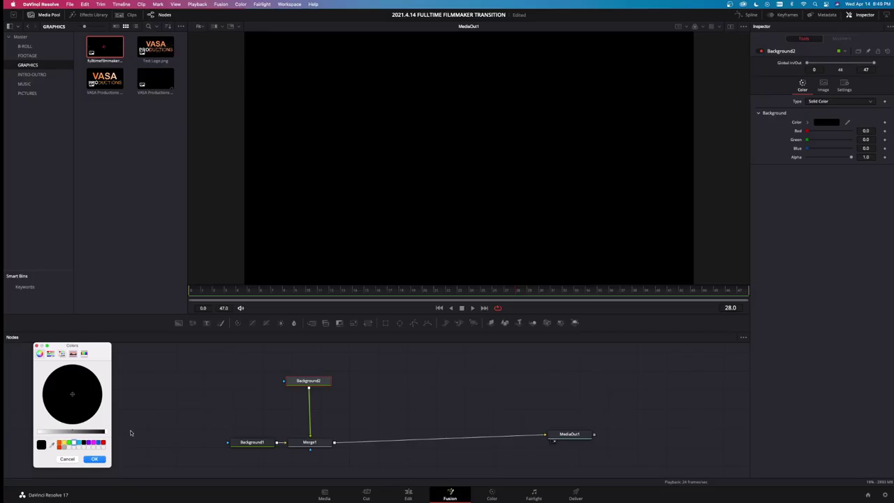
{"action": "left_click", "coordinate": [72, 442]}
{"action": "left_click", "coordinate": [93, 459]}
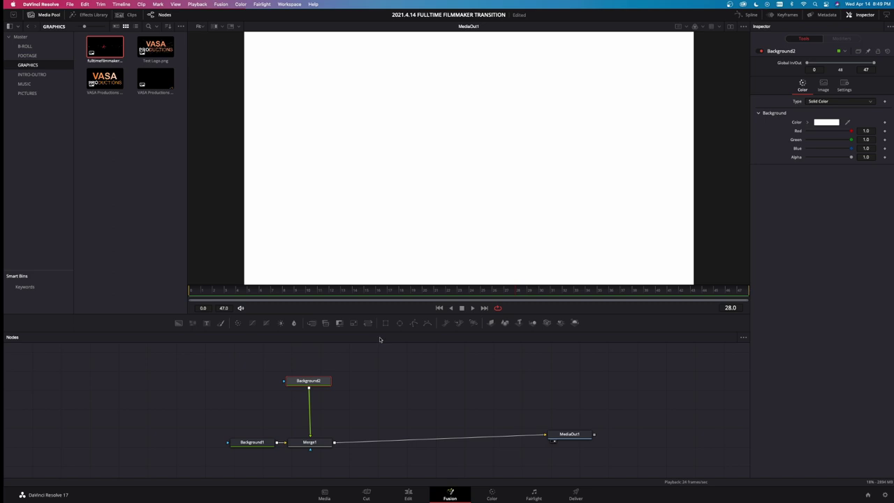
Step: Mask the white background with a slanted four-point polygon that encloses the whole frame, with the viewer at 25%
{"action": "left_click", "coordinate": [199, 25]}
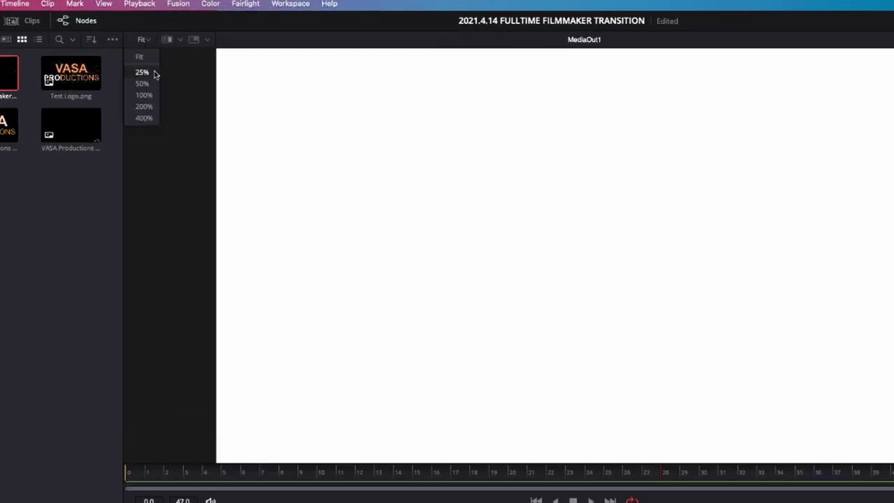
{"action": "left_click", "coordinate": [142, 73]}
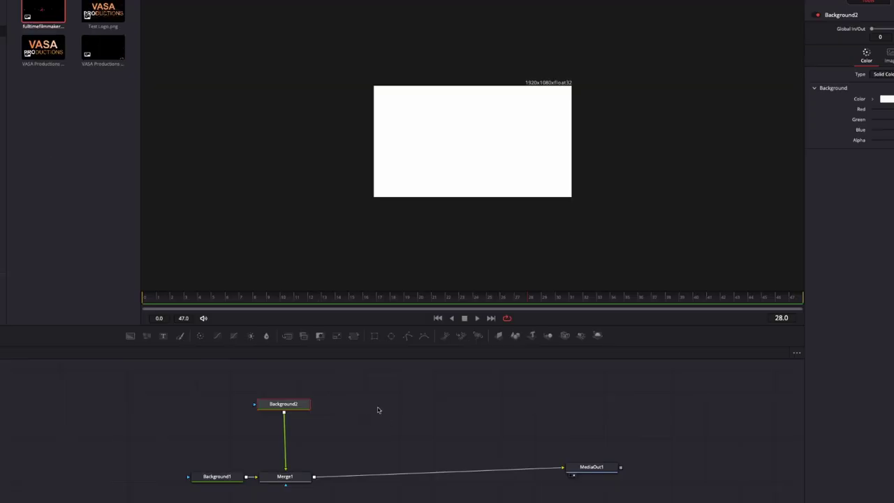
{"action": "left_click_drag", "start_coordinate": [282, 409], "coordinate": [287, 412]}
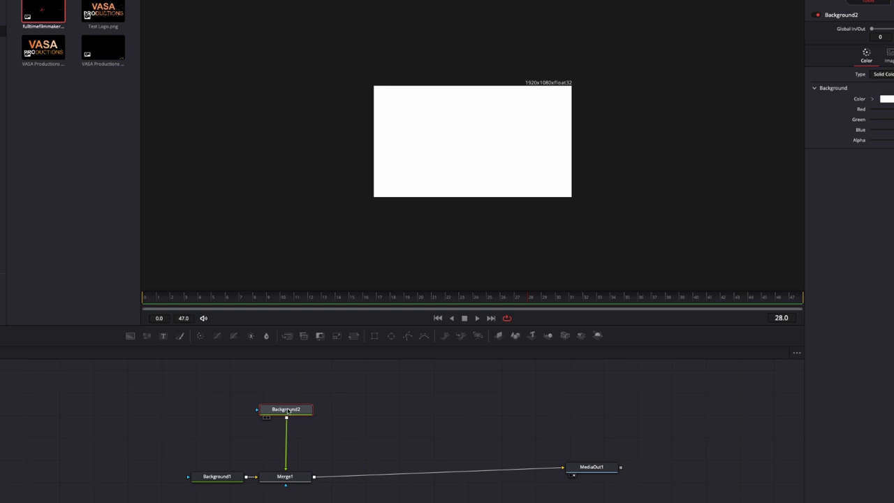
{"action": "left_click", "coordinate": [407, 337]}
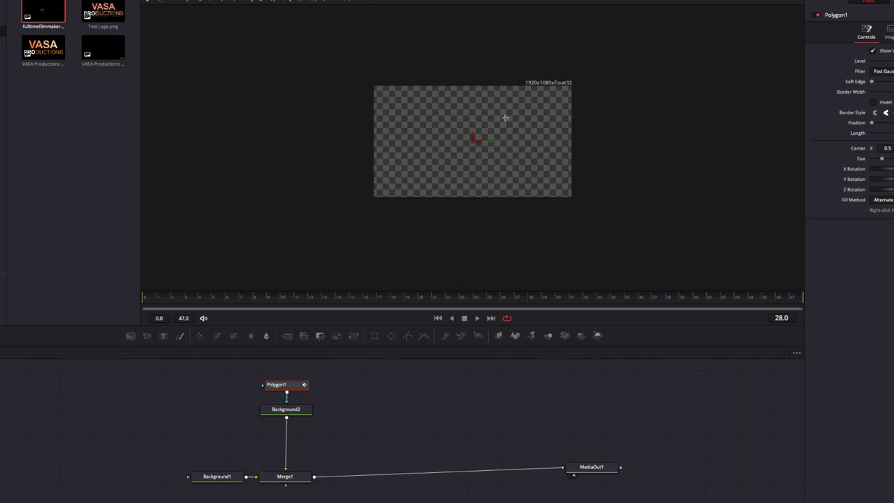
{"action": "left_click", "coordinate": [318, 78]}
{"action": "left_click", "coordinate": [354, 226]}
{"action": "left_click", "coordinate": [637, 228]}
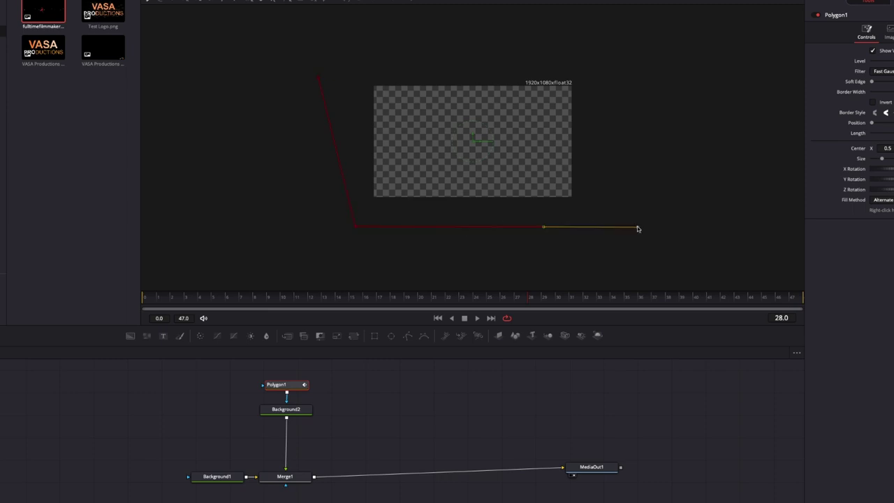
{"action": "left_click", "coordinate": [580, 65]}
{"action": "left_click", "coordinate": [320, 80]}
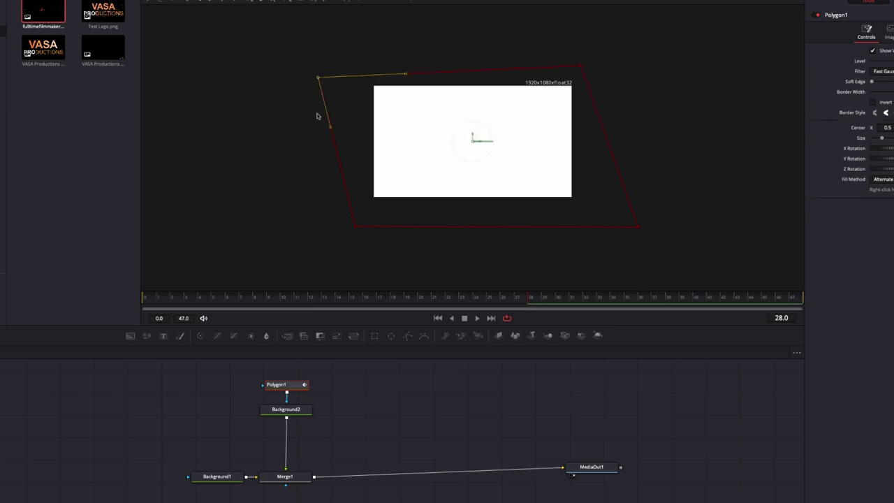
{"action": "left_click_drag", "start_coordinate": [318, 79], "coordinate": [318, 66]}
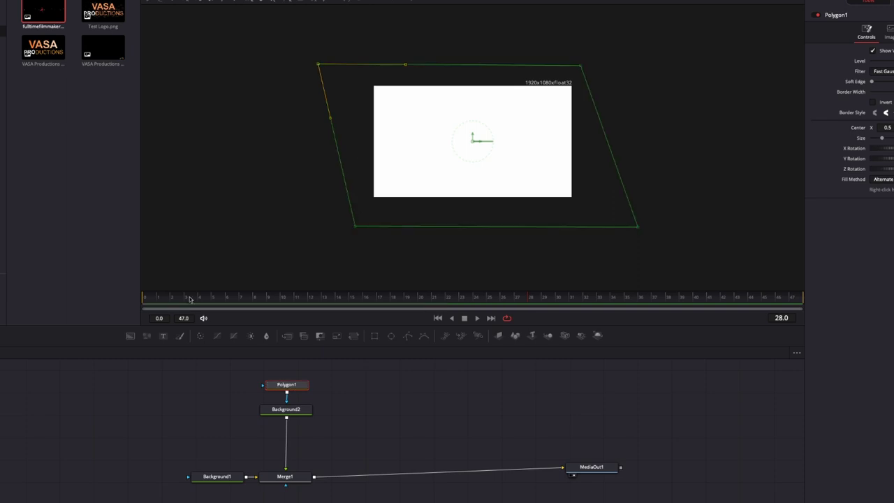
Step: At frame 0, set the polygon's Center X to 1.855 and keyframe its Center
{"action": "left_click_drag", "start_coordinate": [189, 299], "coordinate": [143, 300]}
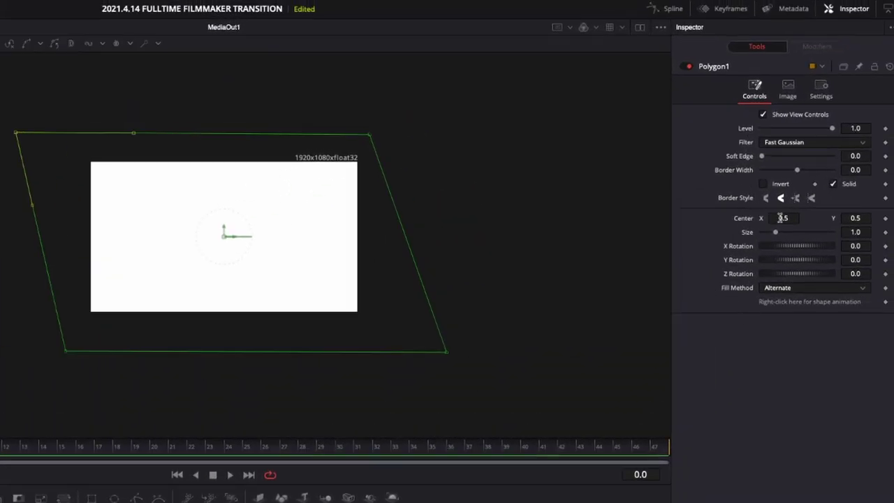
{"action": "left_click_drag", "start_coordinate": [885, 127], "coordinate": [891, 127]}
{"action": "left_click_drag", "start_coordinate": [783, 217], "coordinate": [872, 218]}
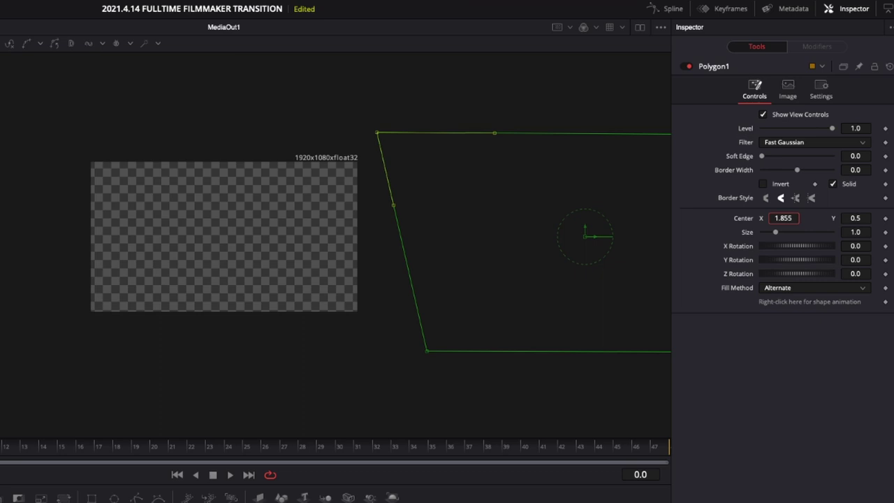
{"action": "left_click", "coordinate": [885, 218]}
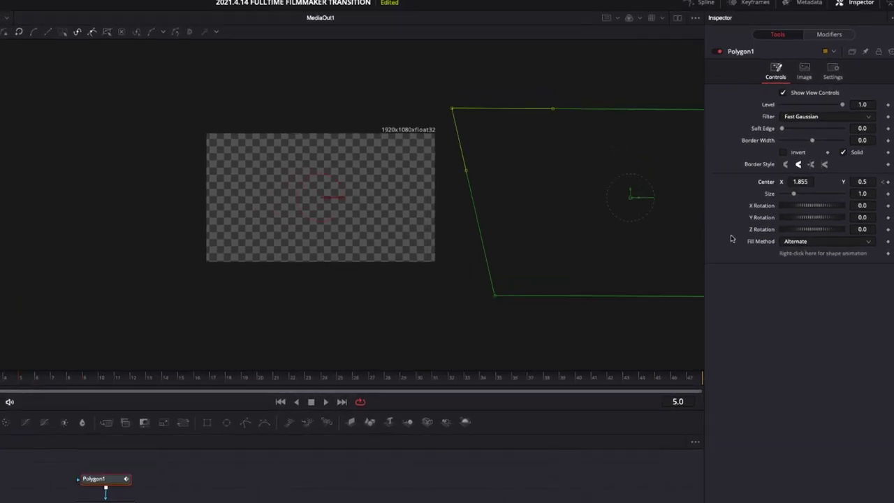
Step: Keyframe the polygon's Center X at 0.76 on frame 5, 0.223 on frame 42, and fully past the canvas's left side on frame 47
{"action": "left_click_drag", "start_coordinate": [800, 194], "coordinate": [755, 194]}
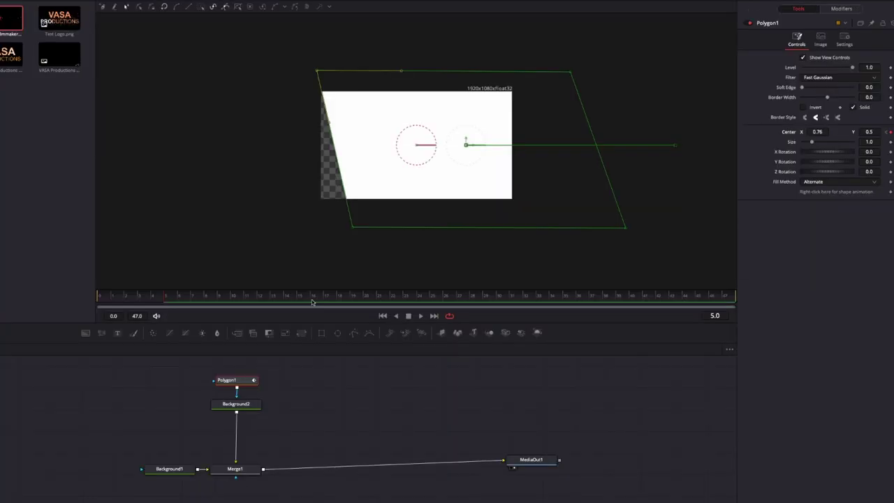
{"action": "left_click_drag", "start_coordinate": [311, 299], "coordinate": [672, 295]}
{"action": "left_click_drag", "start_coordinate": [819, 131], "coordinate": [770, 131]}
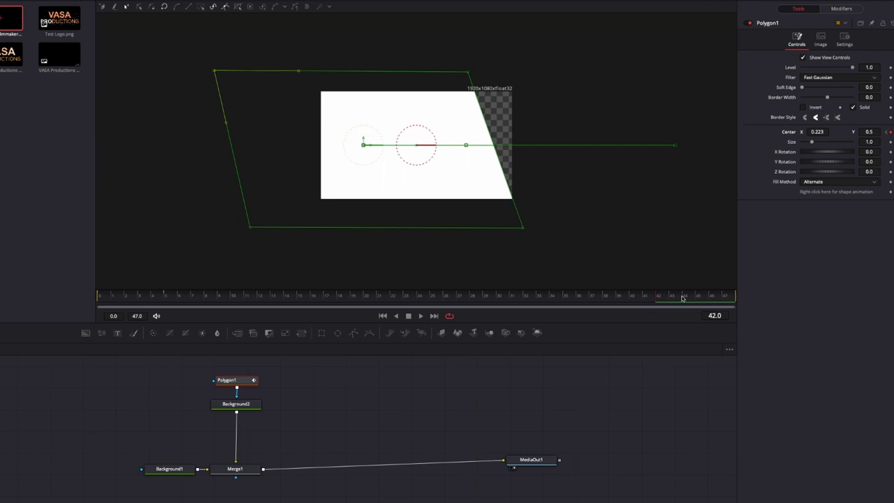
{"action": "left_click_drag", "start_coordinate": [682, 298], "coordinate": [706, 298]}
{"action": "left_click_drag", "start_coordinate": [818, 131], "coordinate": [752, 131]}
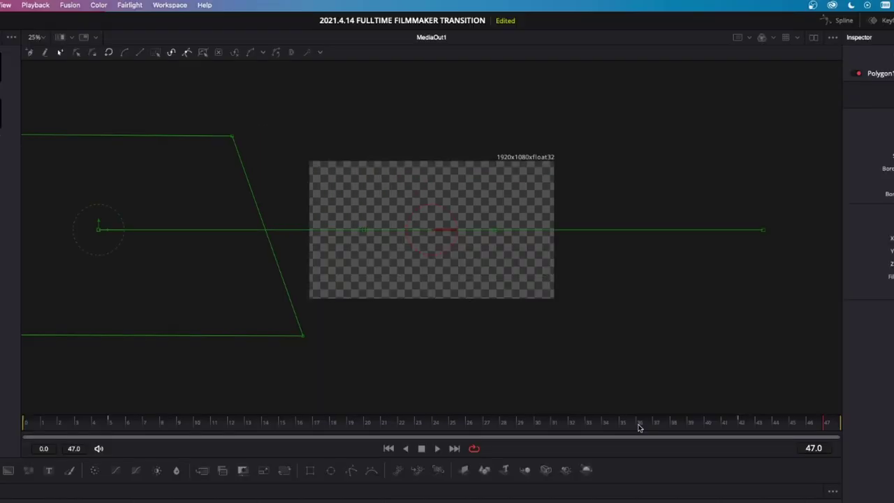
Step: Play the polygon animation from frame 0 to check its movement across the canvas
{"action": "left_click_drag", "start_coordinate": [577, 299], "coordinate": [97, 299]}
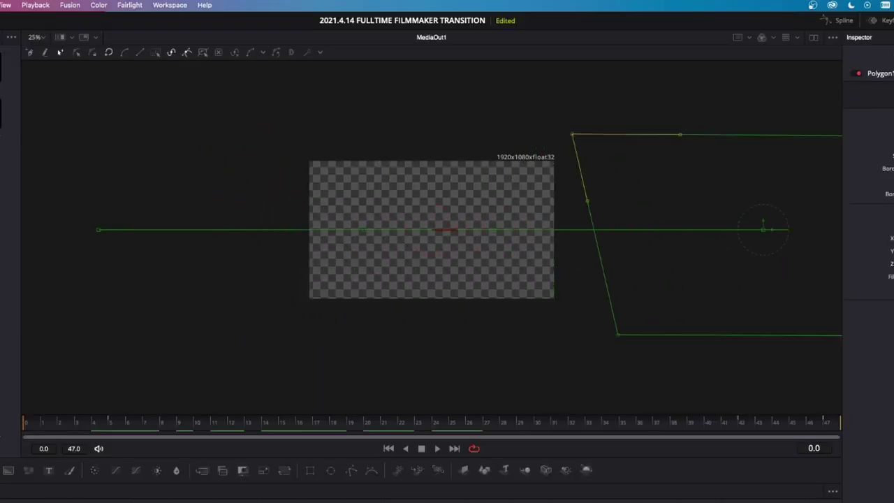
{"action": "key", "text": "space"}
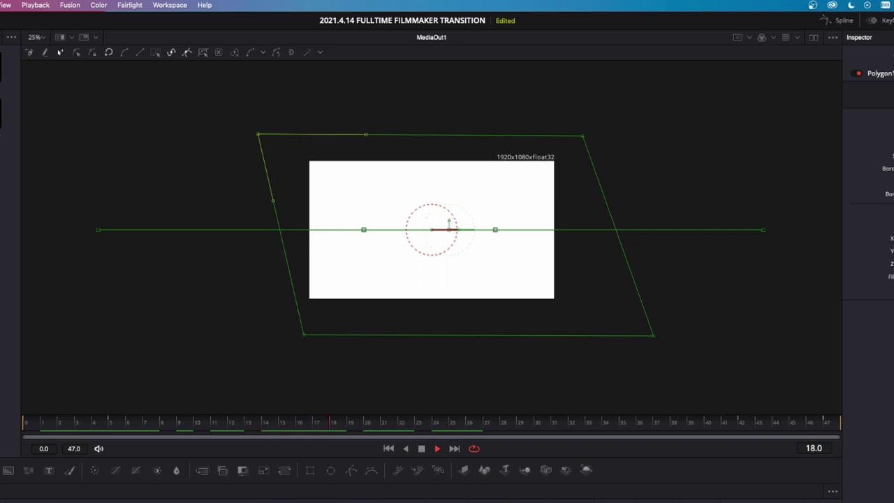
{"action": "key", "text": "space"}
{"action": "left_click_drag", "start_coordinate": [584, 427], "coordinate": [270, 428]}
Step: Show the polygon's displacement curve in the Spline editor and smooth all of its keyframes
{"action": "left_click", "coordinate": [833, 20]}
{"action": "left_click", "coordinate": [320, 312]}
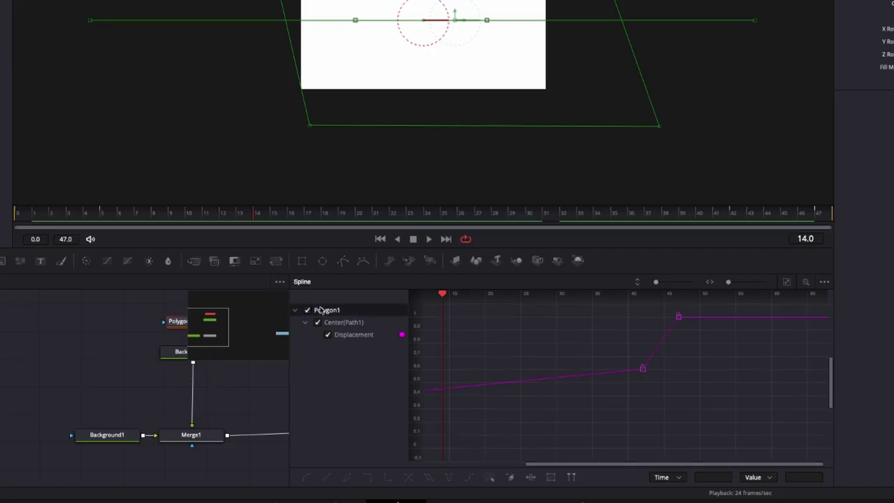
{"action": "scroll", "coordinate": [789, 285], "scroll_direction": "left", "scroll_amount": 3}
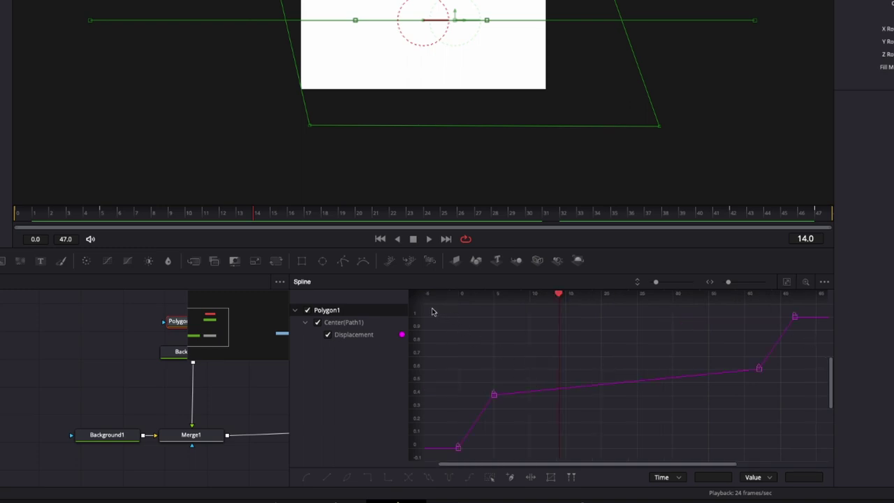
{"action": "left_click_drag", "start_coordinate": [431, 312], "coordinate": [844, 476]}
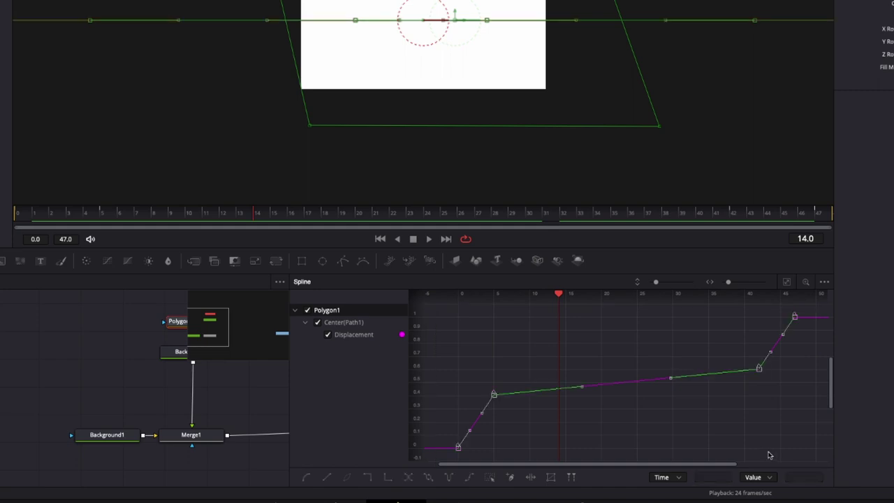
{"action": "key", "text": "shift+s"}
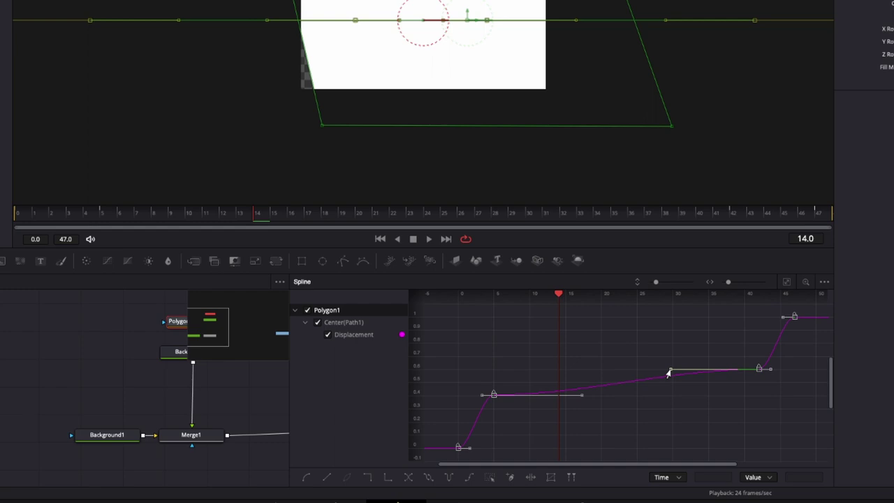
Step: Extend the inner spline handles of the frame 5 and frame 42 keyframes across each other, and return to frame 0
{"action": "left_click_drag", "start_coordinate": [668, 373], "coordinate": [489, 377]}
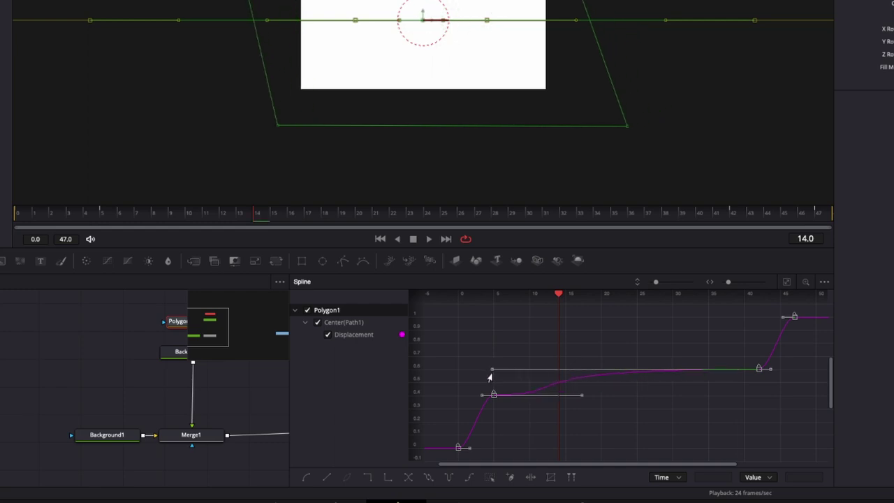
{"action": "left_click_drag", "start_coordinate": [558, 294], "coordinate": [515, 312]}
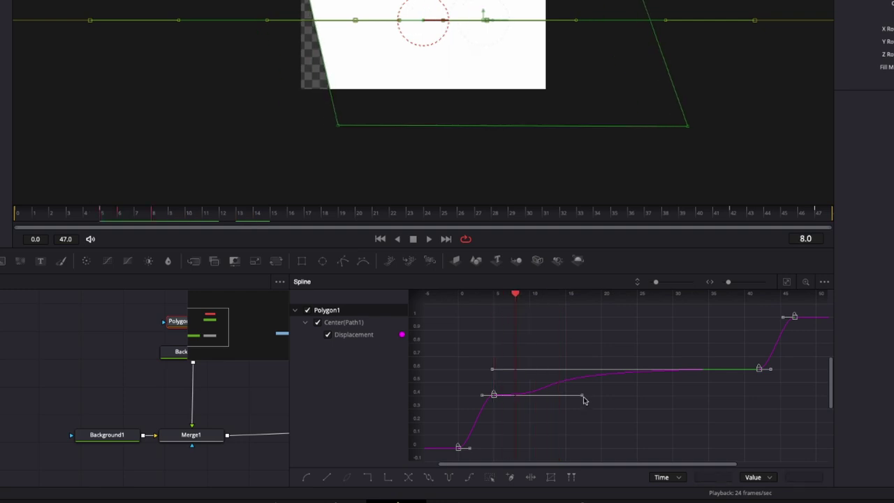
{"action": "left_click_drag", "start_coordinate": [584, 399], "coordinate": [762, 395]}
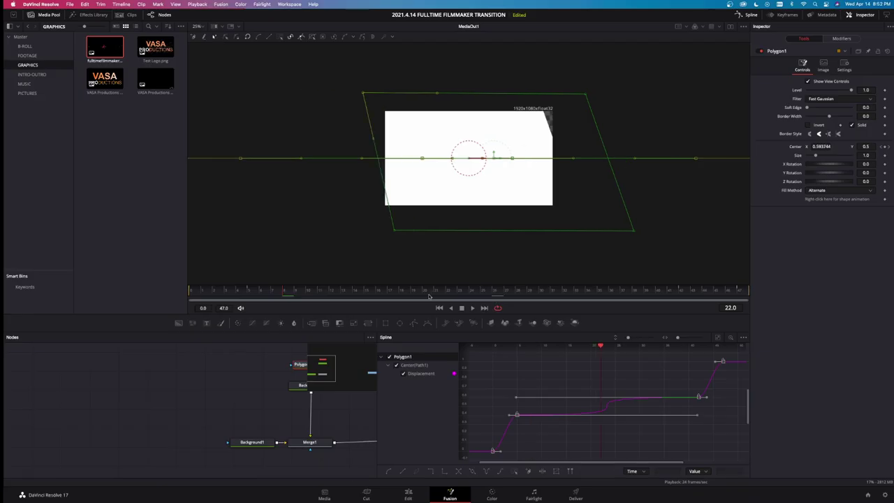
{"action": "key", "text": "Home"}
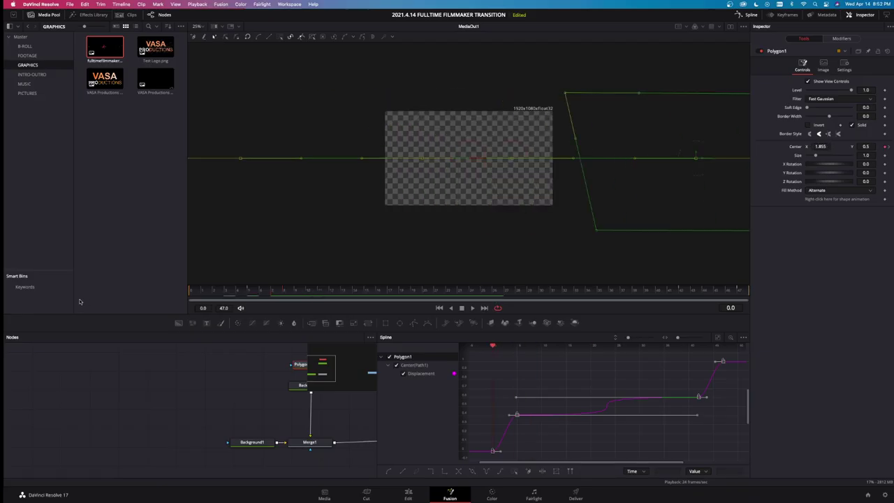
Step: Play the polygon animation to check its eased movement, and close the Spline editor
{"action": "key", "text": "space"}
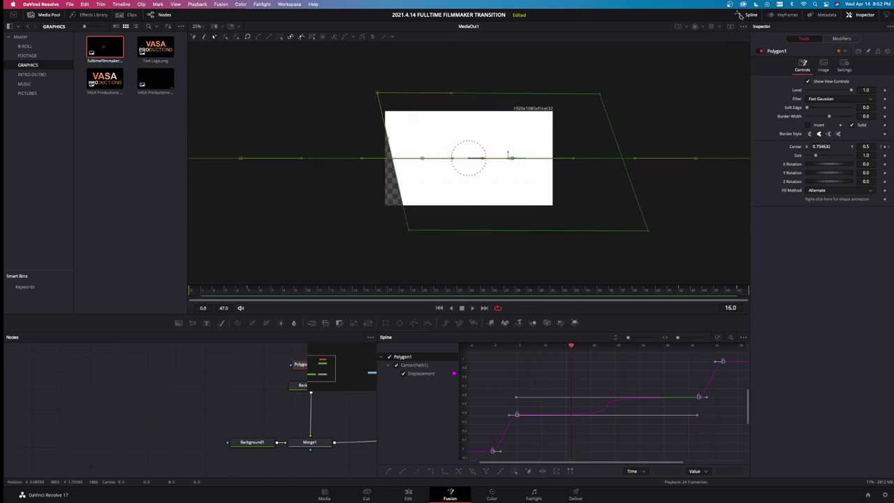
{"action": "left_click", "coordinate": [740, 15]}
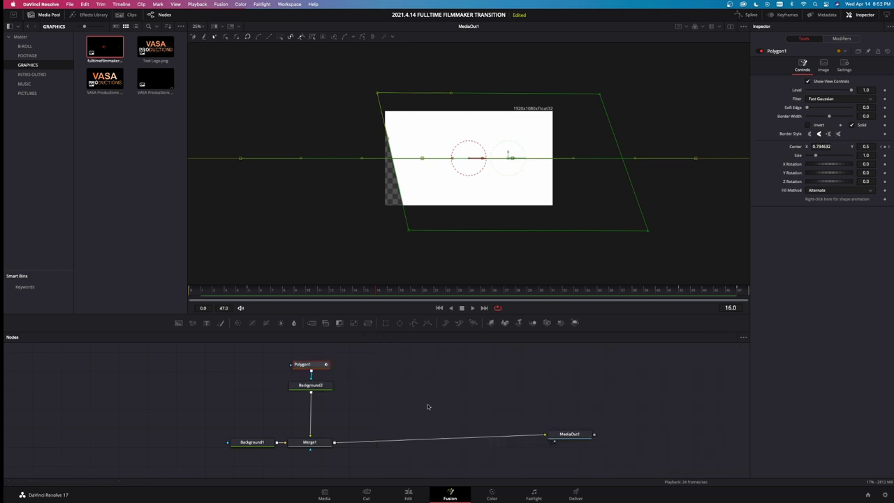
Step: Bring the fulltimefilmmaker logo into the node graph, merge it over Background2, and line up the new nodes between Background2 and Merge1
{"action": "left_click_drag", "start_coordinate": [569, 434], "coordinate": [585, 440]}
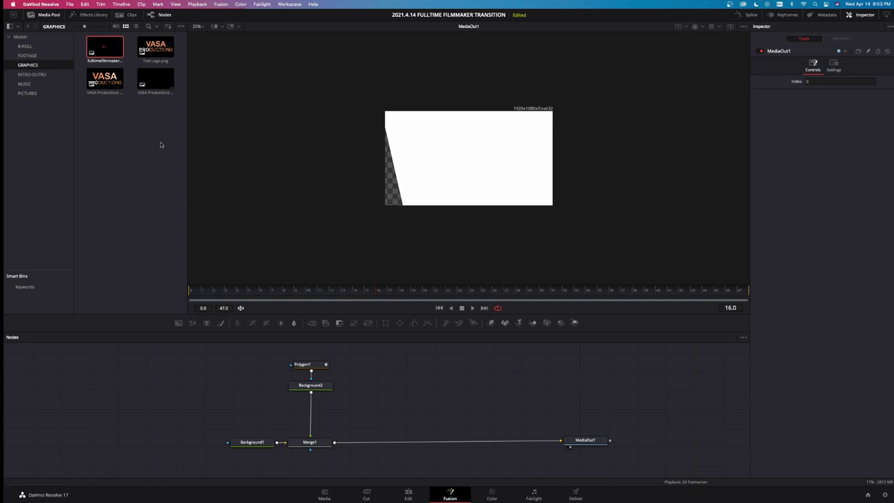
{"action": "left_click_drag", "start_coordinate": [105, 49], "coordinate": [315, 397]}
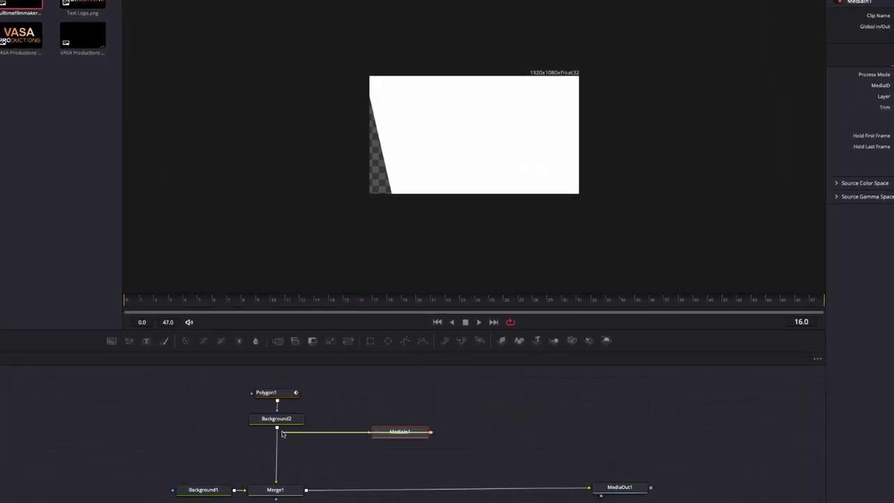
{"action": "left_click_drag", "start_coordinate": [283, 433], "coordinate": [276, 429]}
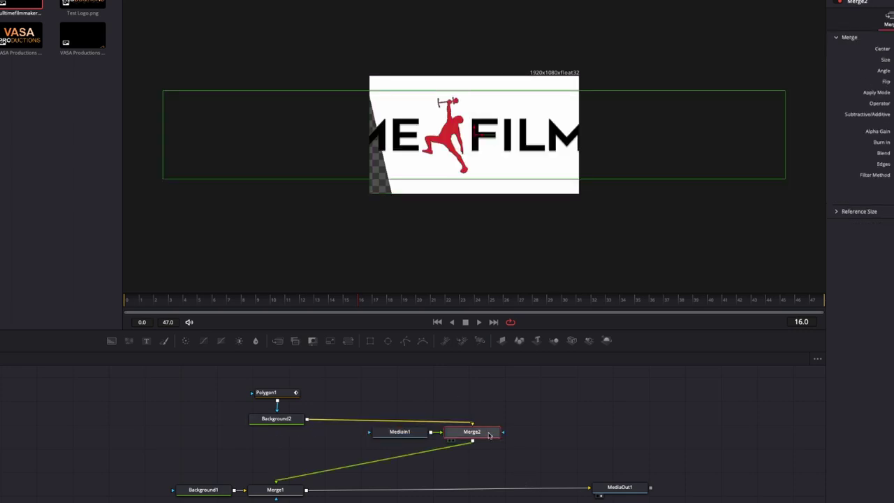
{"action": "left_click_drag", "start_coordinate": [480, 433], "coordinate": [286, 444]}
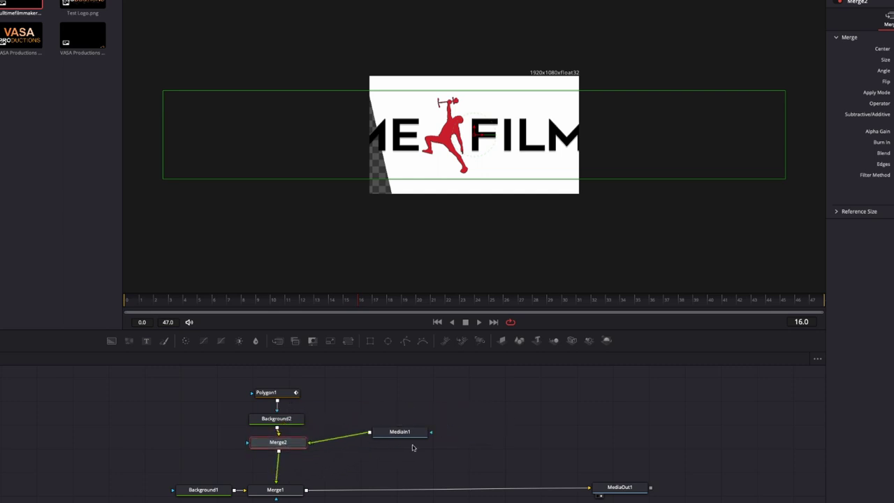
{"action": "mouse_move", "coordinate": [409, 435]}
{"action": "left_mouse_down"}
{"action": "mouse_move", "coordinate": [431, 442]}
{"action": "mouse_move", "coordinate": [412, 448]}
{"action": "left_mouse_up"}
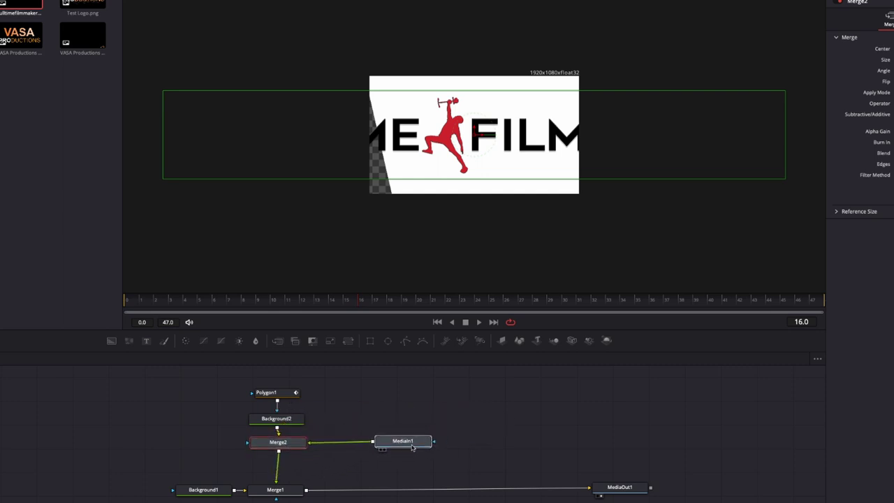
Step: Rename the logo's MediaIn1 node as Fulltime Filmmaker Logo
{"action": "left_click", "coordinate": [412, 448]}
{"action": "right_click", "coordinate": [412, 448]}
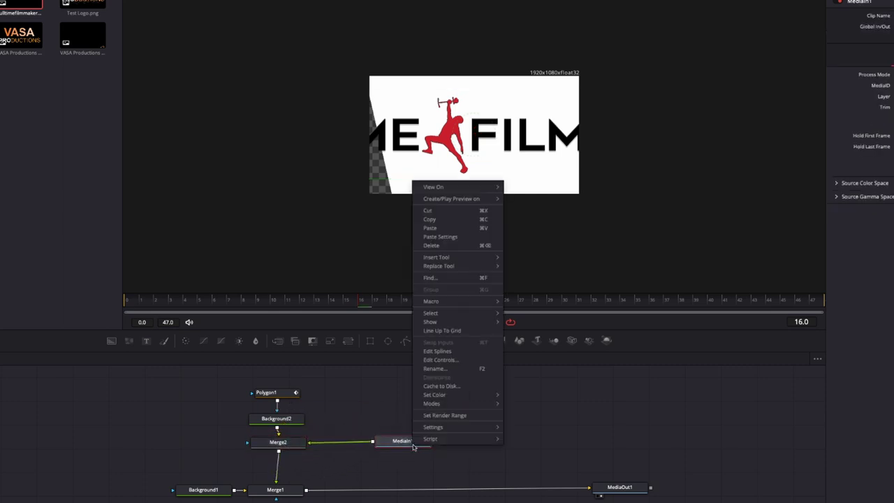
{"action": "left_click", "coordinate": [430, 369]}
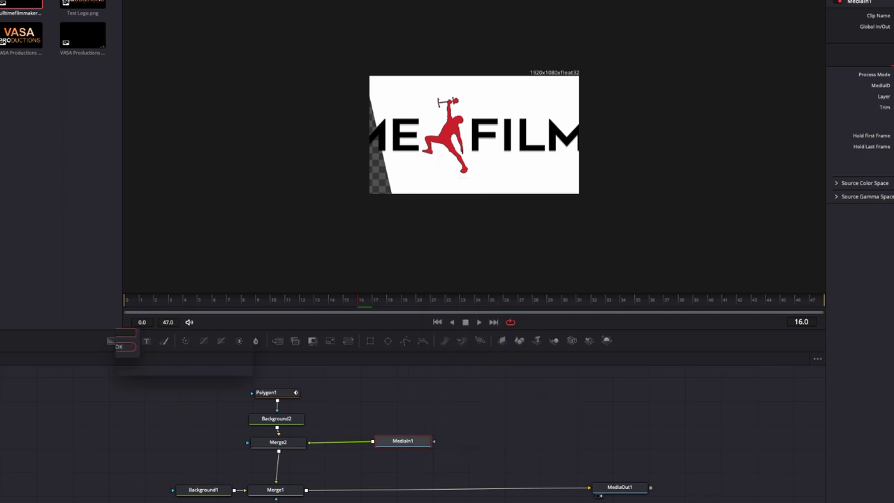
{"action": "type", "text": "Fulltime Fil"}
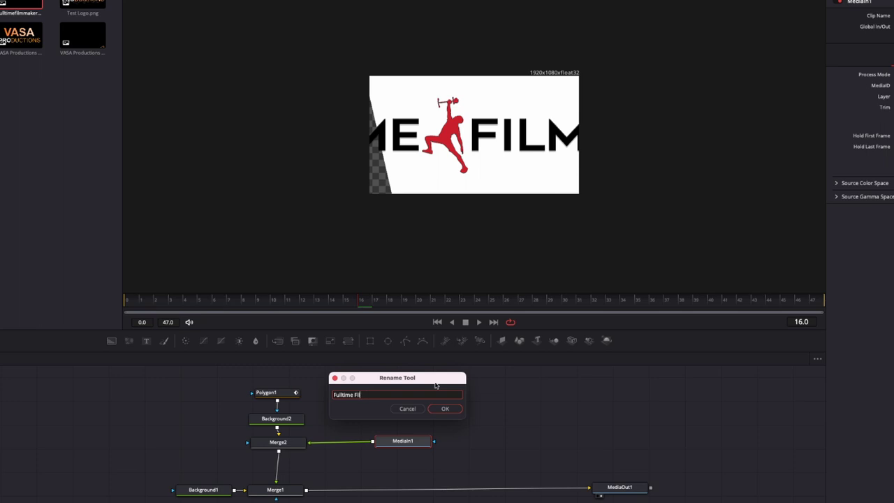
{"action": "type", "text": "mmaker Logo"}
{"action": "key", "text": "Return"}
Step: Insert a Transform node between the logo node and Merge2, and set its Size to 1.44
{"action": "left_click_drag", "start_coordinate": [404, 444], "coordinate": [452, 445]}
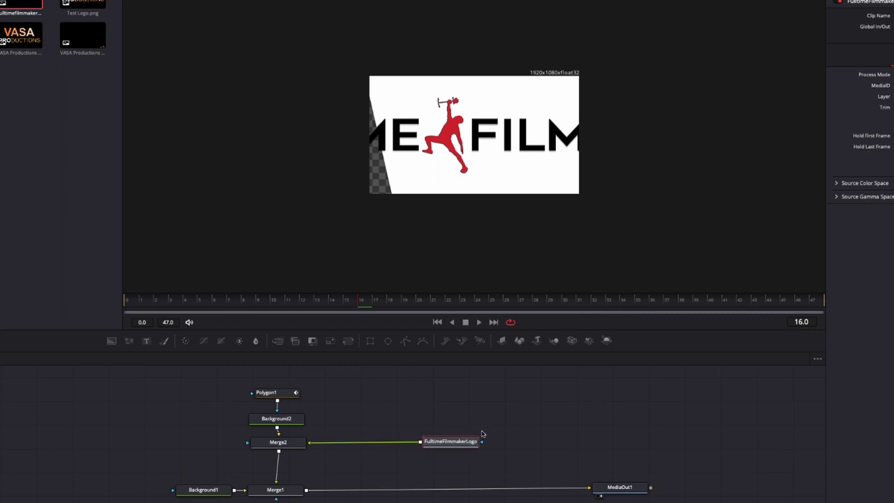
{"action": "left_click", "coordinate": [349, 341]}
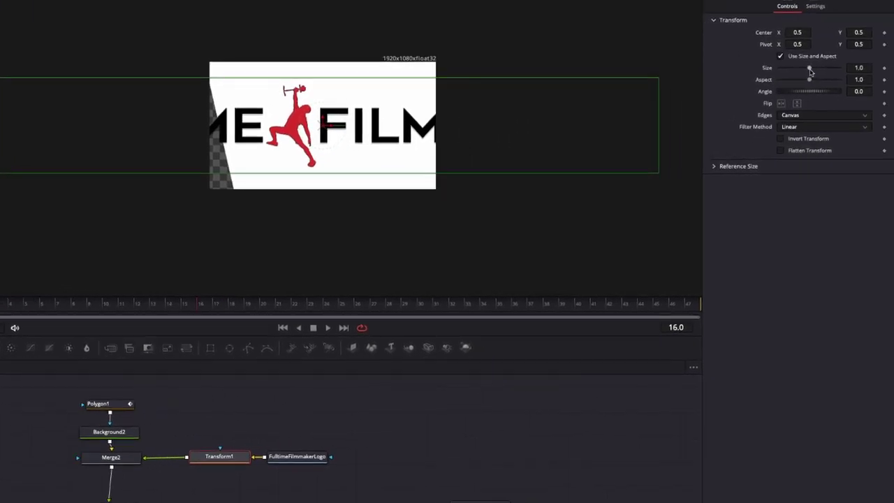
{"action": "left_click_drag", "start_coordinate": [810, 69], "coordinate": [813, 72]}
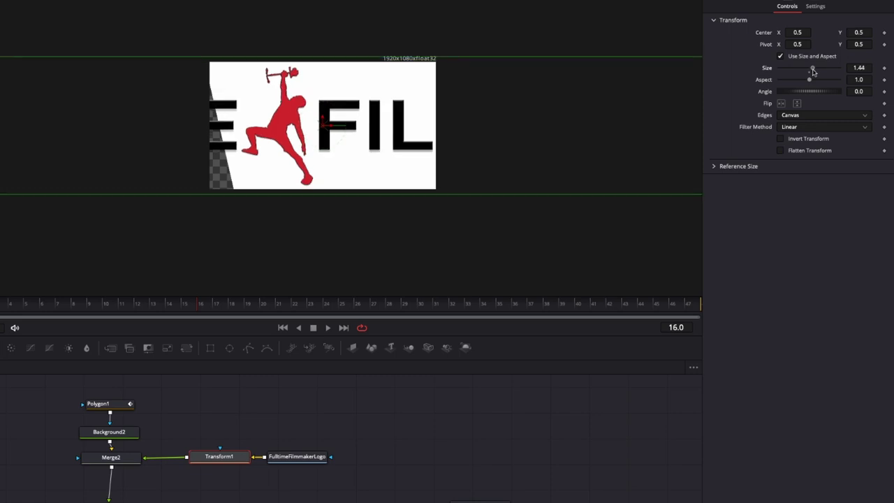
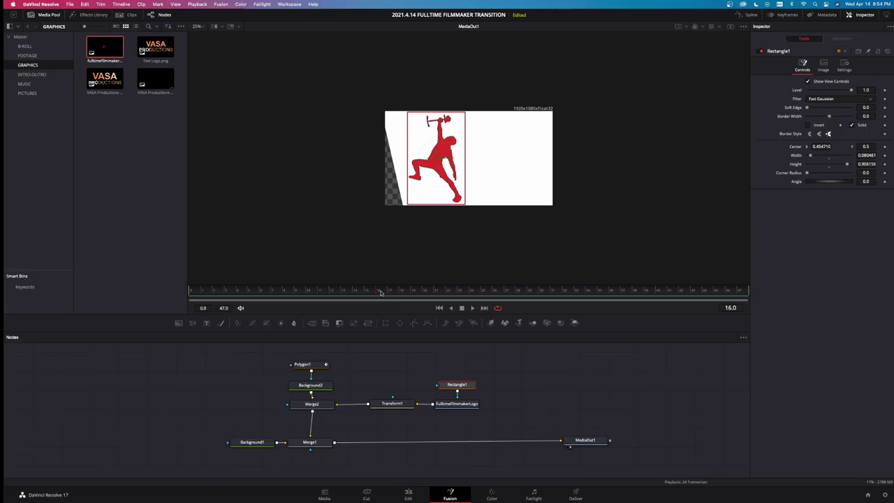
Step: Keyframe Transform1's Center X at 0.829 on frame 0 and 0.507 on frame 5
{"action": "left_click_drag", "start_coordinate": [380, 293], "coordinate": [175, 293]}
{"action": "left_click", "coordinate": [395, 405]}
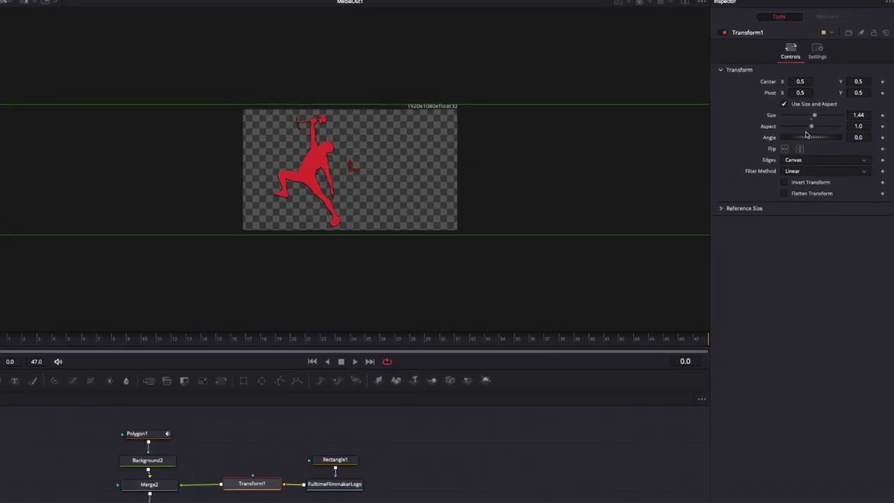
{"action": "left_click_drag", "start_coordinate": [800, 83], "coordinate": [831, 82]}
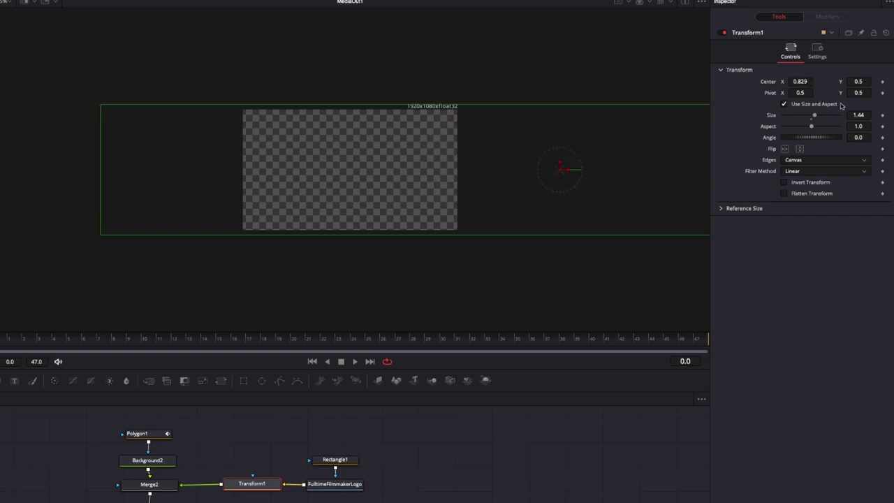
{"action": "left_click", "coordinate": [882, 83]}
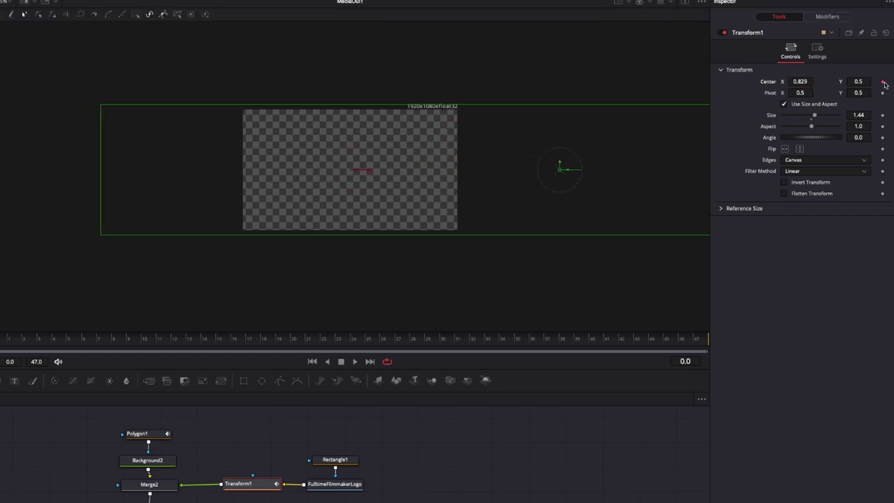
{"action": "left_click", "coordinate": [67, 338]}
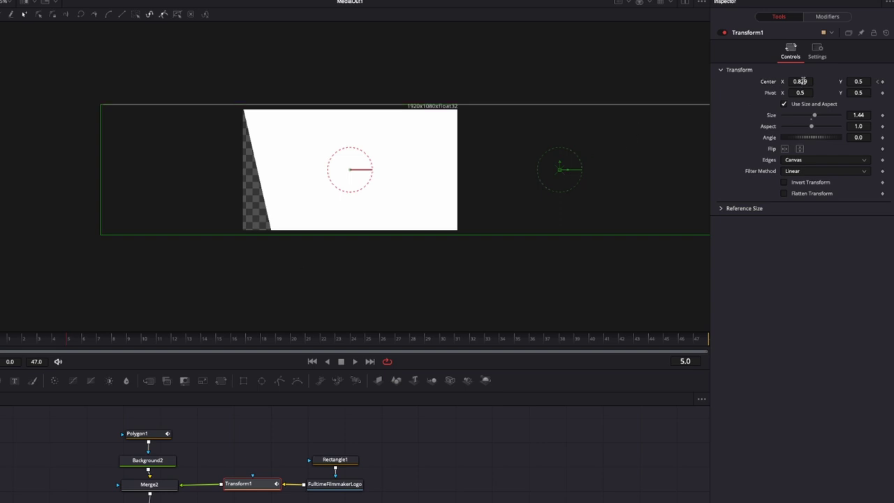
{"action": "left_click_drag", "start_coordinate": [802, 81], "coordinate": [761, 81]}
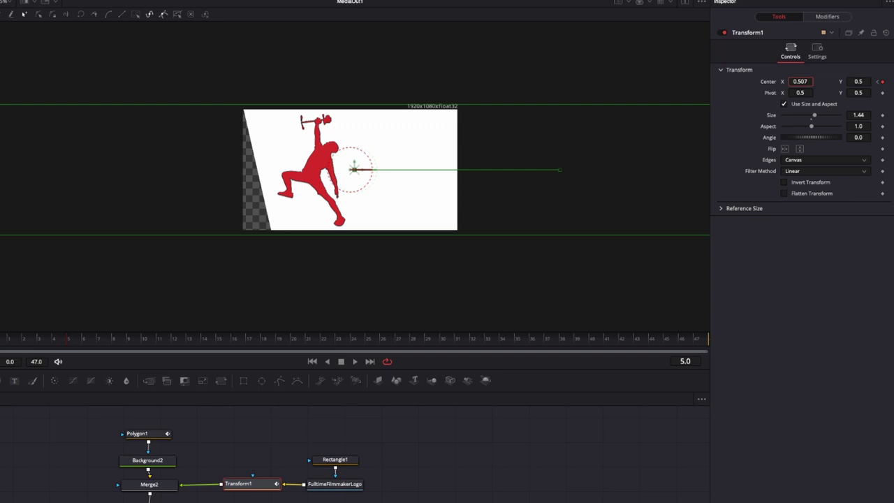
Step: Keyframe Transform1's Center X at 0.538 on frame 42 and 0.273 on frame 47
{"action": "left_click_drag", "start_coordinate": [509, 339], "coordinate": [619, 342]}
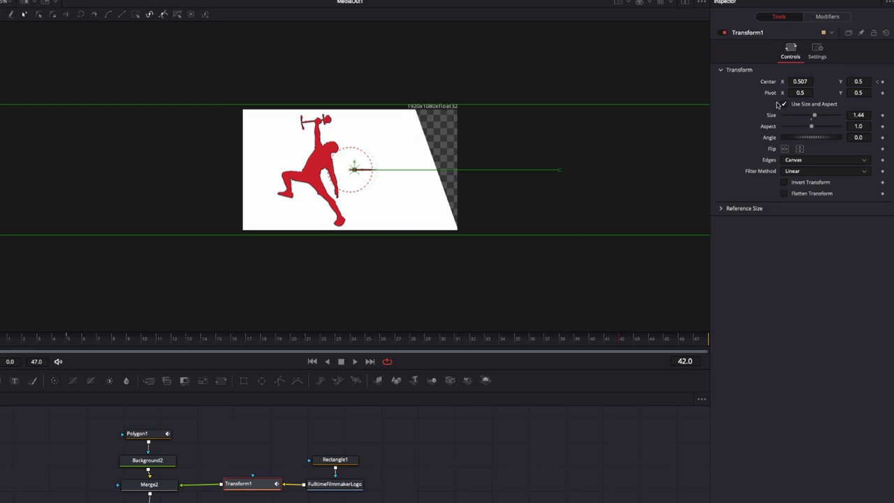
{"action": "left_click_drag", "start_coordinate": [793, 82], "coordinate": [827, 82]}
{"action": "left_click_drag", "start_coordinate": [677, 347], "coordinate": [719, 347]}
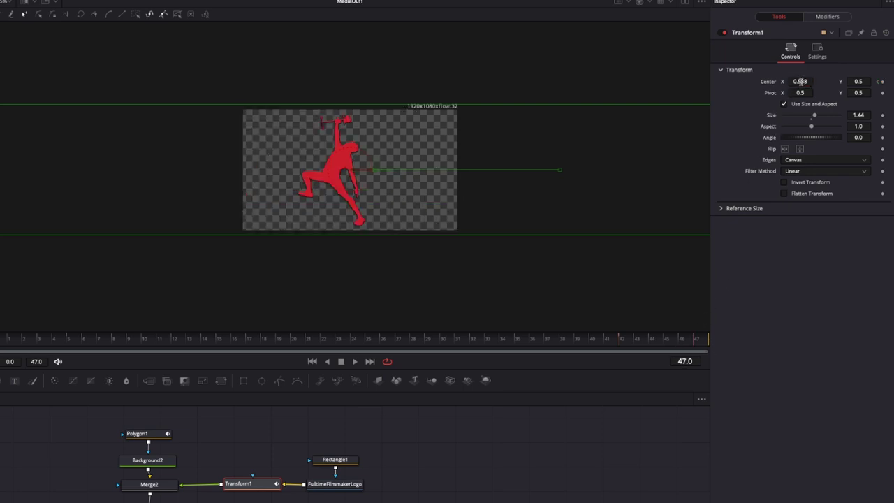
{"action": "left_click_drag", "start_coordinate": [801, 81], "coordinate": [741, 81]}
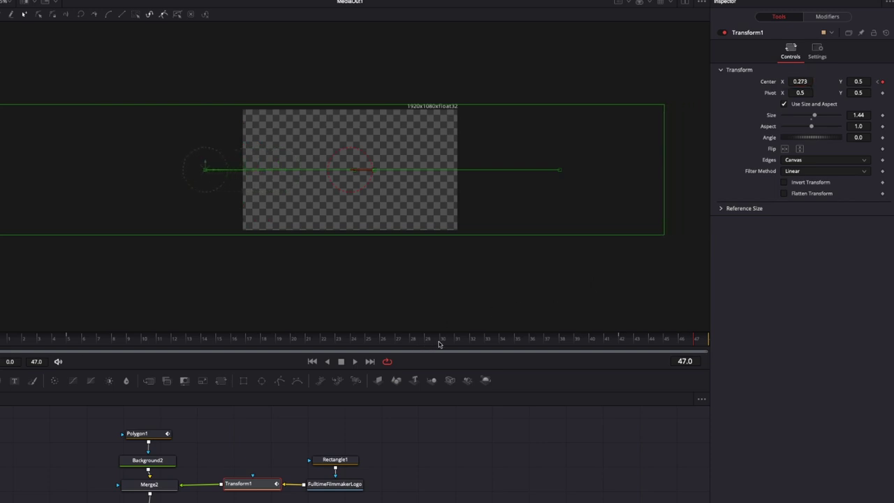
Step: Play the logo's movement over the white shape and inspect it around frames 37 and 38
{"action": "key", "text": "space"}
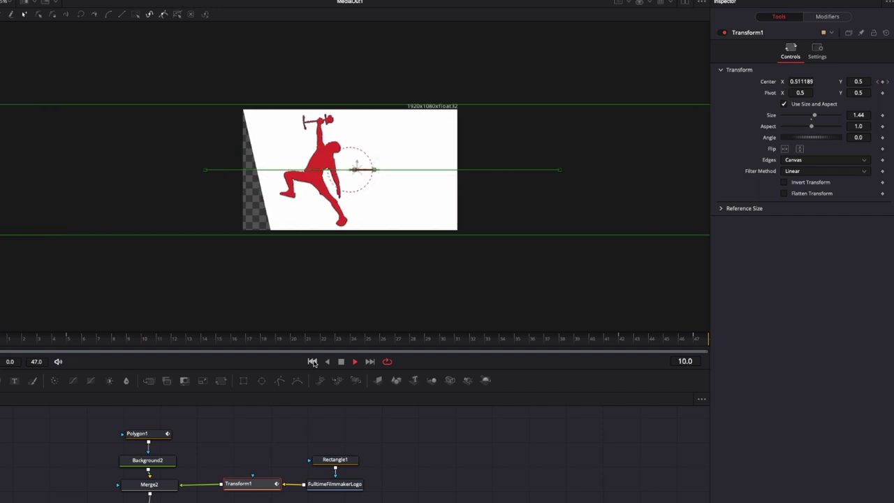
{"action": "left_click", "coordinate": [562, 339]}
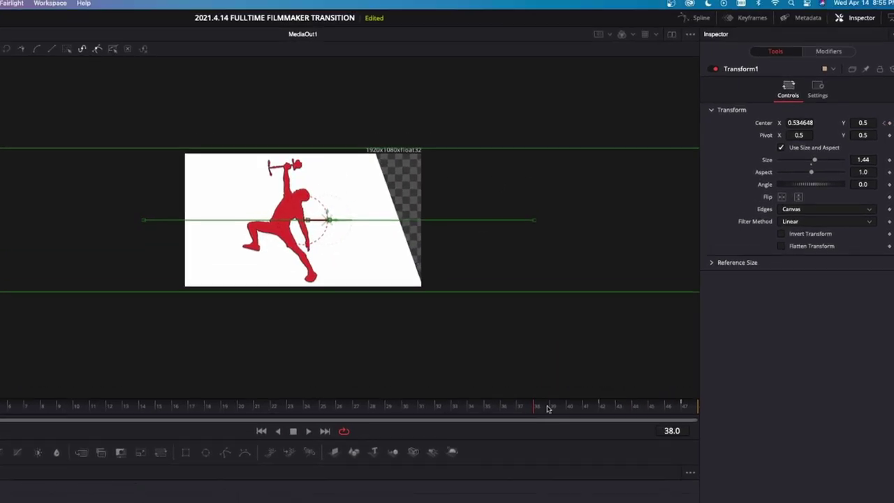
{"action": "left_click_drag", "start_coordinate": [548, 409], "coordinate": [520, 410]}
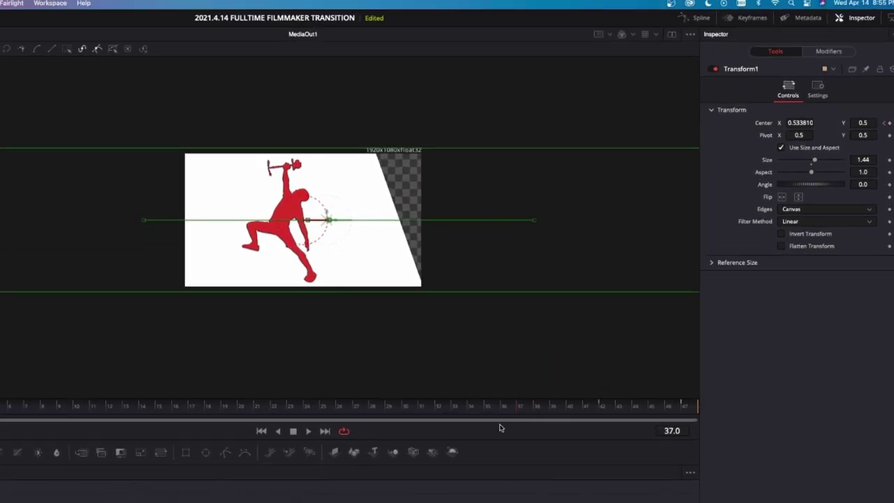
Step: Show Transform1's displacement curve in the Spline editor, smooth its keyframes, and extend the frame 47 keyframe's inner handle back toward frame 42
{"action": "left_click", "coordinate": [687, 19]}
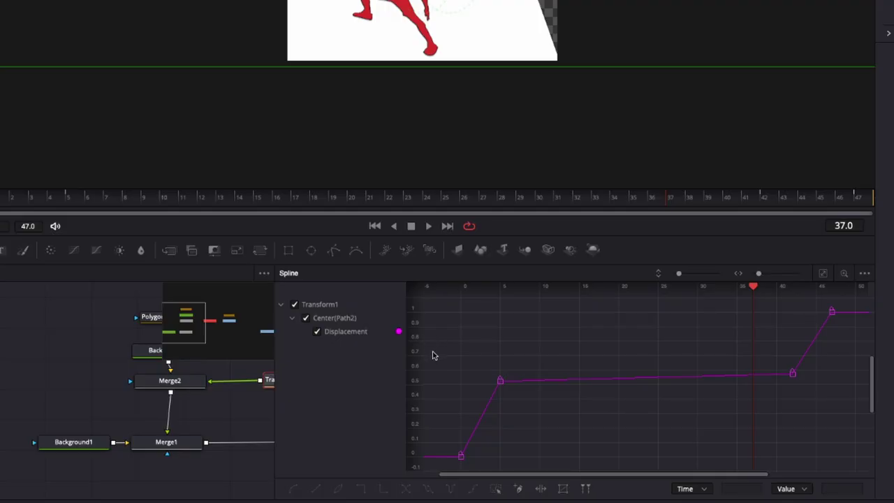
{"action": "left_click_drag", "start_coordinate": [435, 348], "coordinate": [550, 475]}
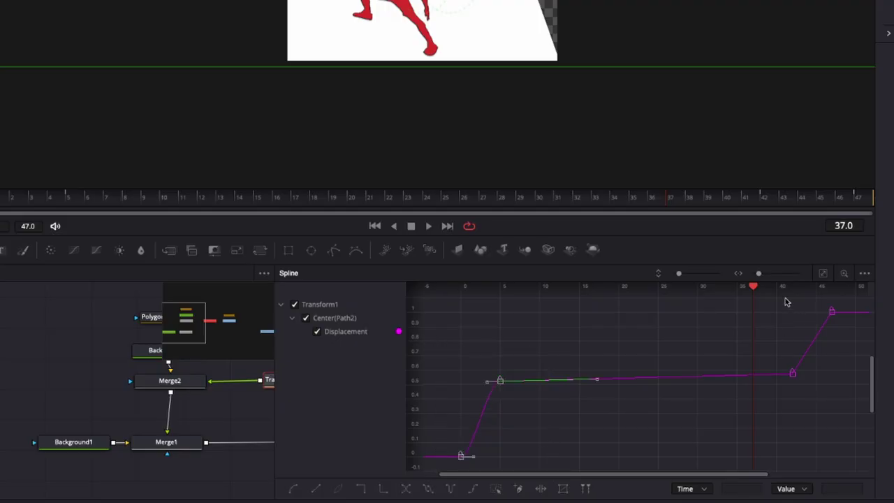
{"action": "left_click_drag", "start_coordinate": [785, 299], "coordinate": [847, 409]}
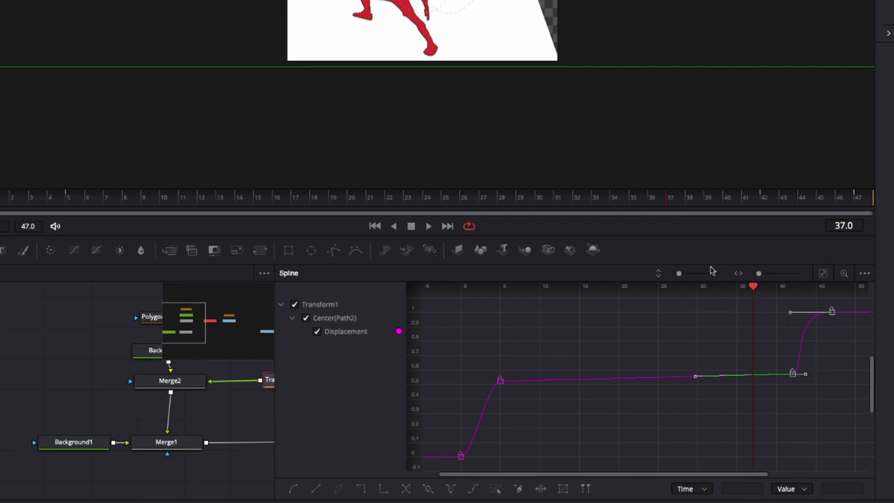
Step: Play the combined logo and shape animation from frame 0, and close the Spline editor
{"action": "key", "text": "Home"}
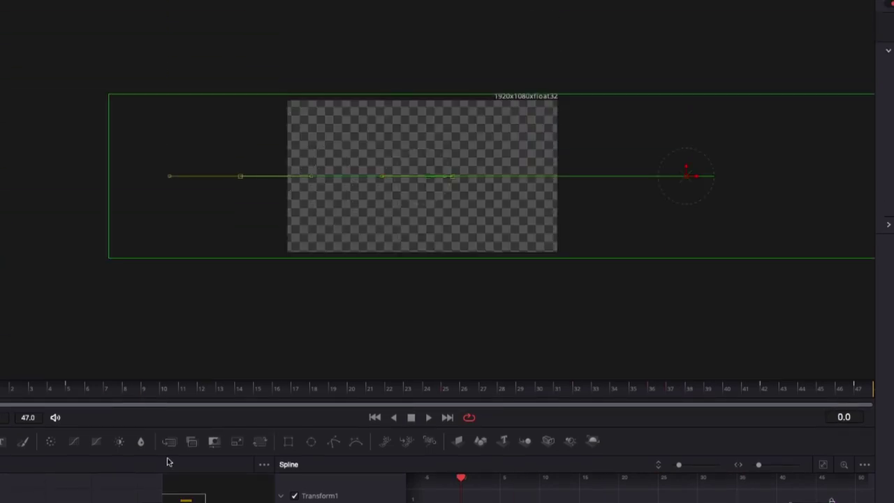
{"action": "key", "text": "space"}
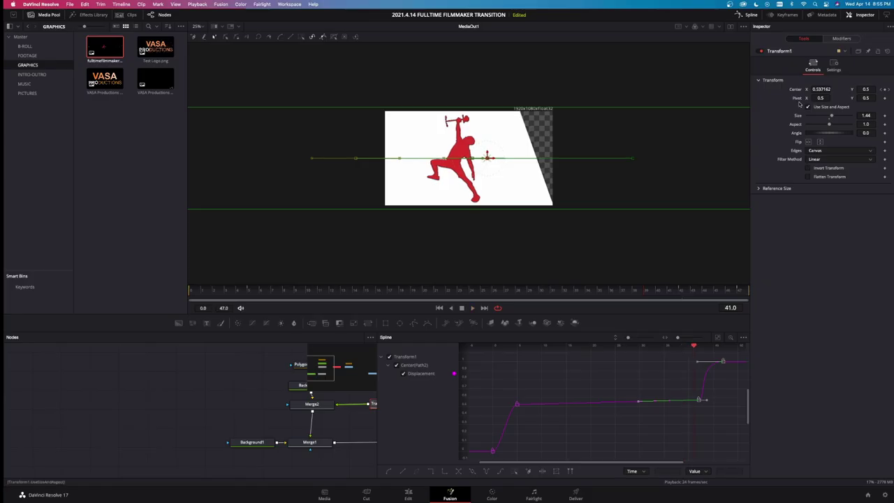
{"action": "left_click", "coordinate": [746, 15]}
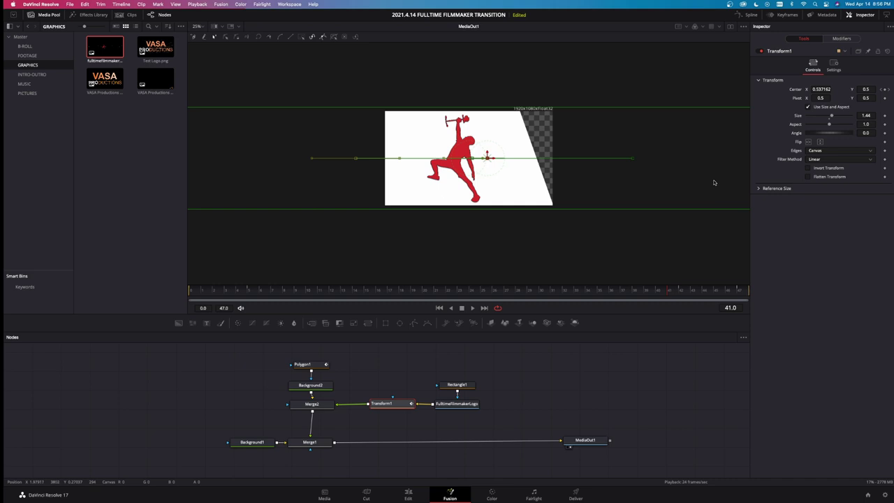
Step: Enable Motion Blur on the Transform1 and Polygon1 nodes, and return to the Edit page
{"action": "left_click", "coordinate": [833, 66]}
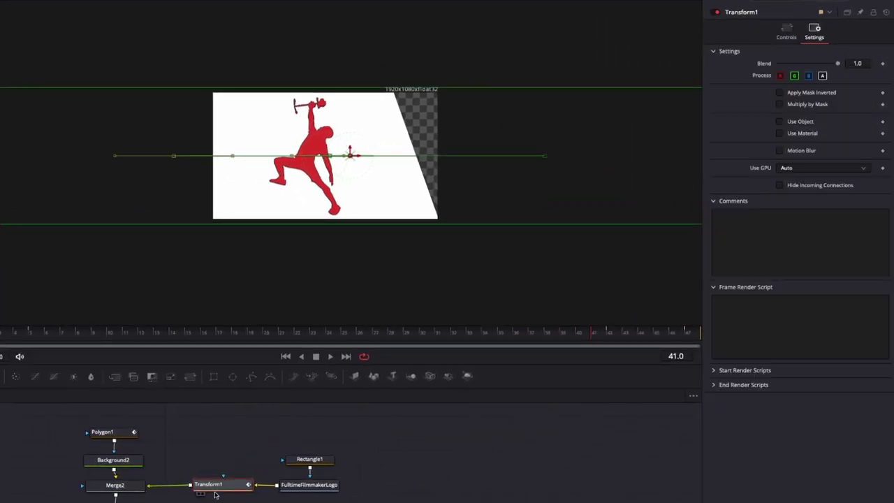
{"action": "left_click", "coordinate": [779, 151]}
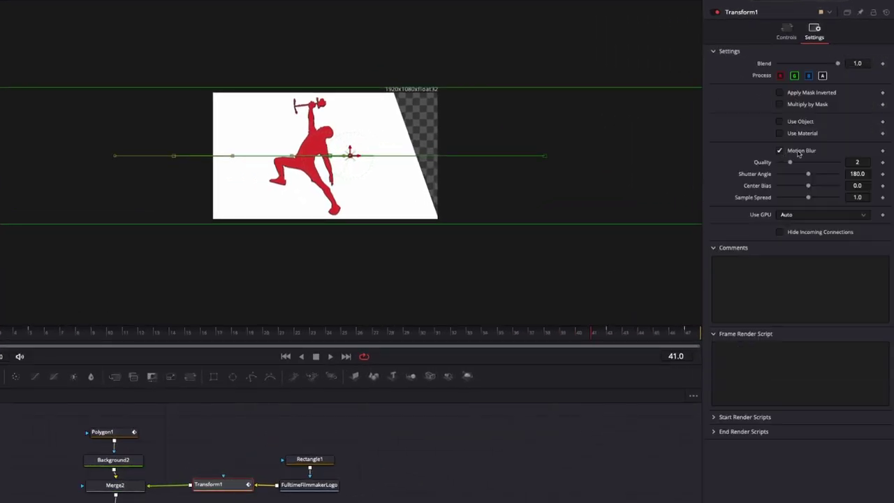
{"action": "left_click", "coordinate": [123, 434]}
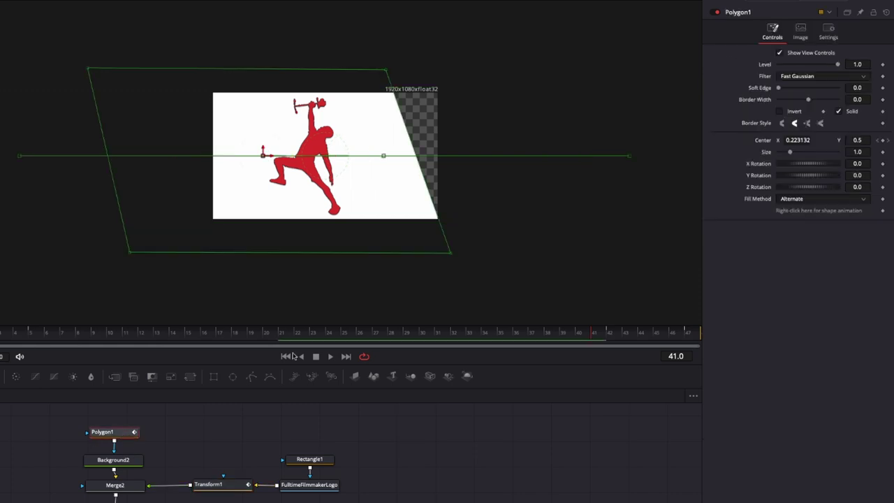
{"action": "left_click", "coordinate": [829, 35]}
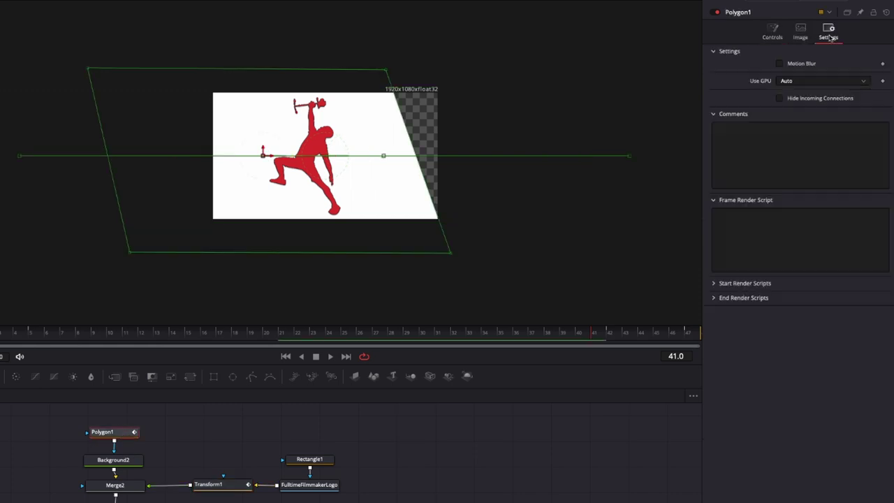
{"action": "left_click", "coordinate": [780, 63]}
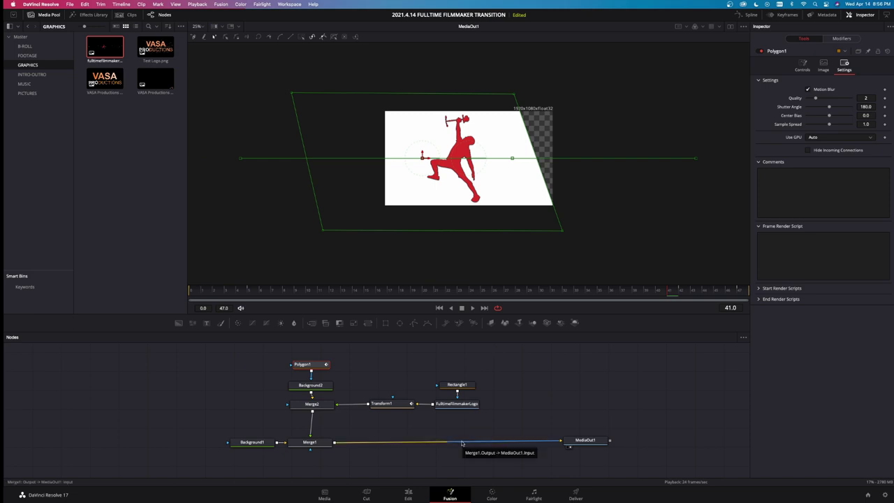
{"action": "left_click", "coordinate": [409, 495]}
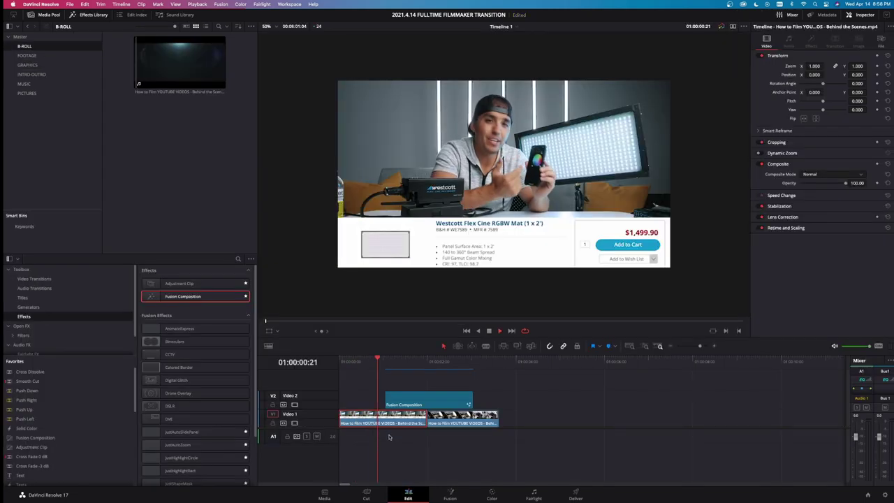